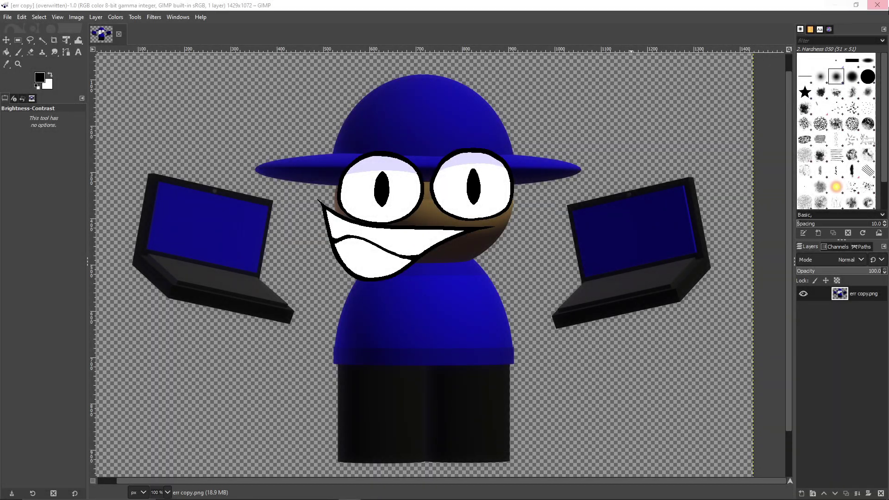
Zoom around the err copy.png character, then fit the whole image in the window.
scroll(419, 200, "up", 3)
scroll(423, 199, "down", 1)
scroll(423, 199, "up", 2)
scroll(424, 201, "down", 3)
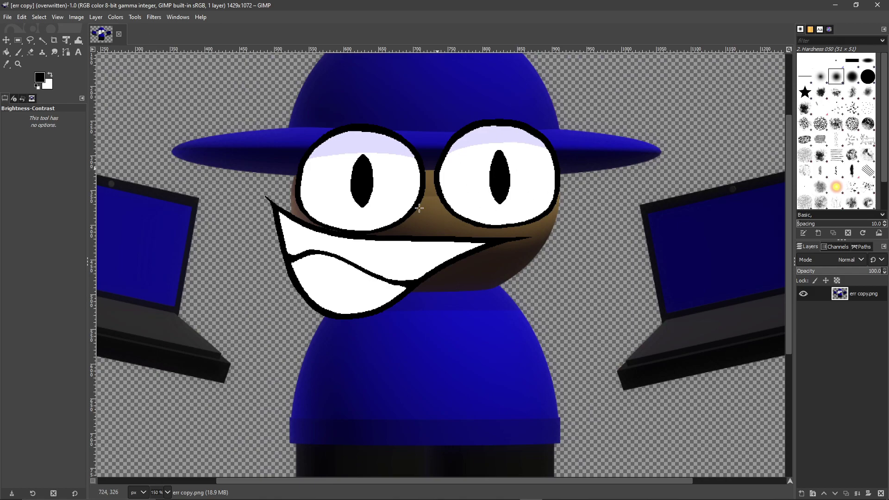
scroll(463, 200, "up", 1)
scroll(455, 176, "down", 4)
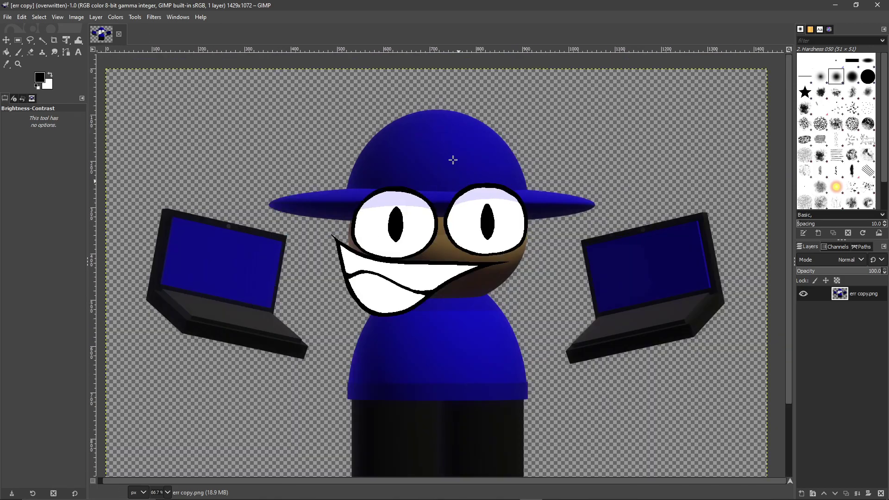
scroll(465, 191, "up", 3)
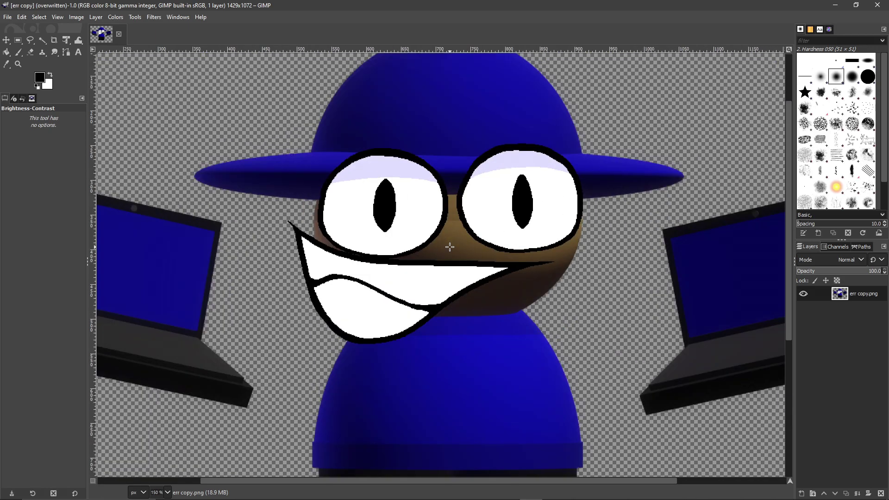
scroll(450, 249, "up", 1)
scroll(455, 246, "down", 2)
scroll(459, 246, "up", 1)
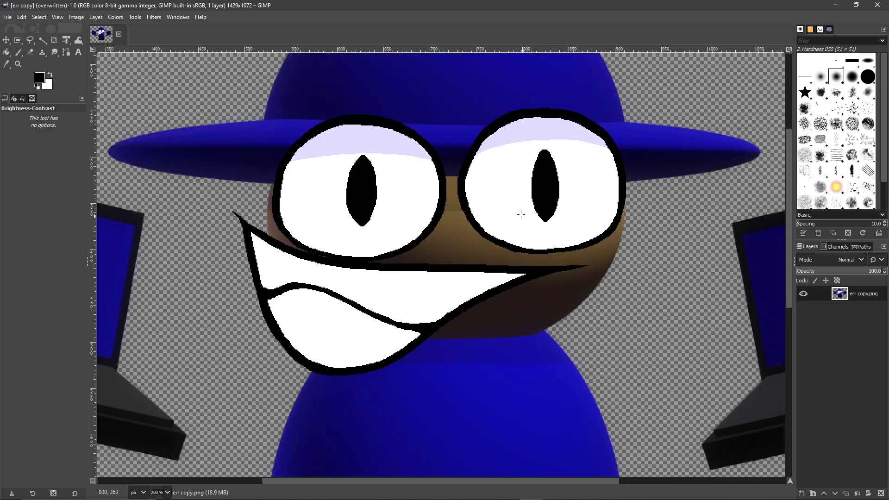
scroll(478, 193, "up", 1)
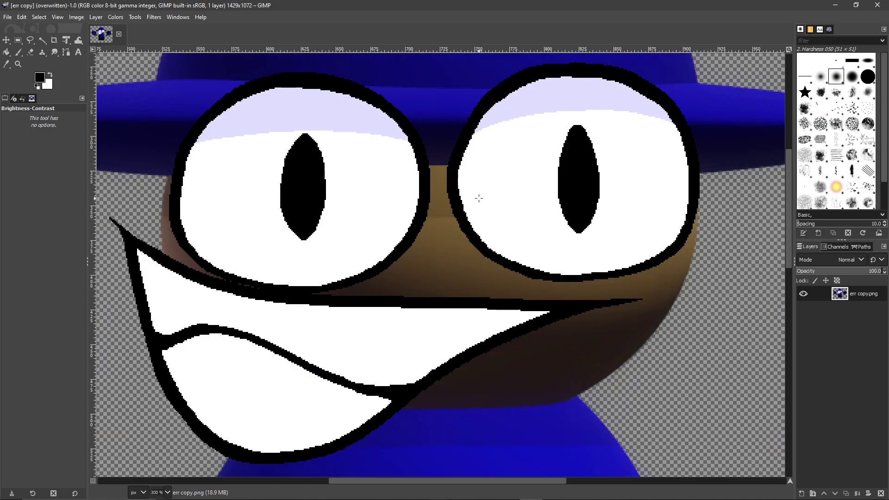
scroll(479, 198, "up", 1)
scroll(478, 196, "down", 2)
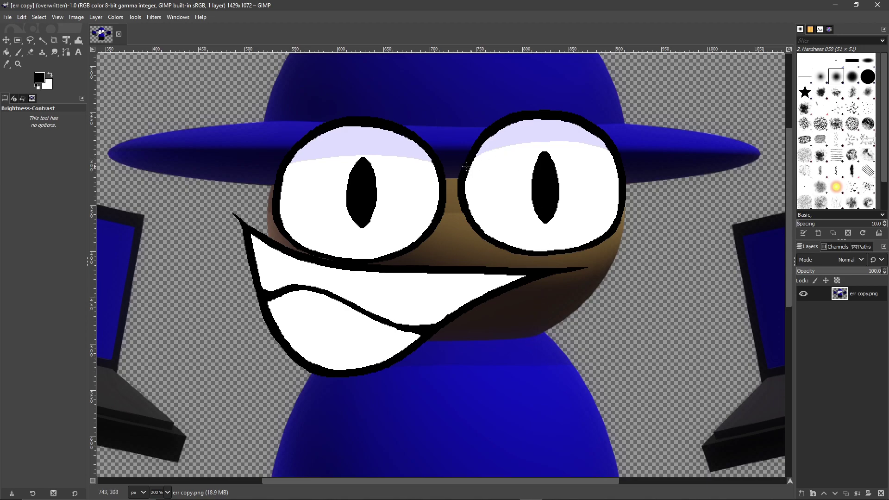
key("shift+ctrl+j")
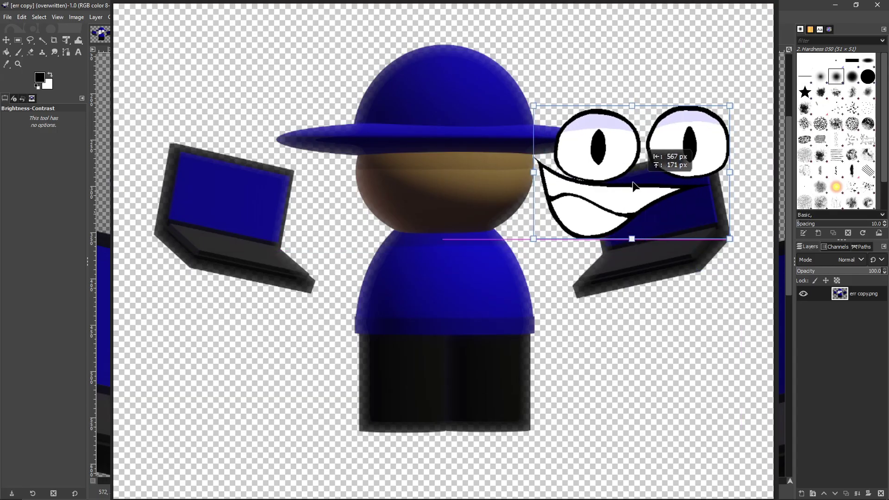
left_click_drag(589, 185, 451, 191)
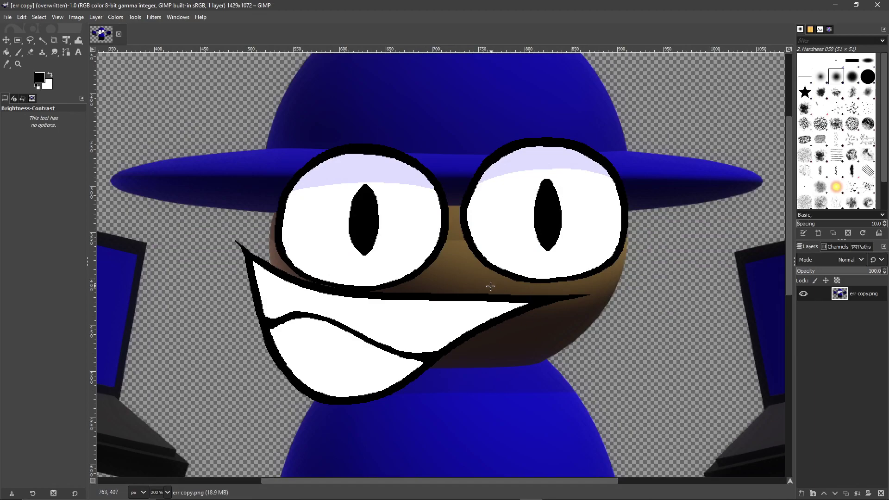
Open the Image > Mode menu to reach the Indexed conversion command.
scroll(504, 238, "up", 2)
scroll(505, 246, "down", 4)
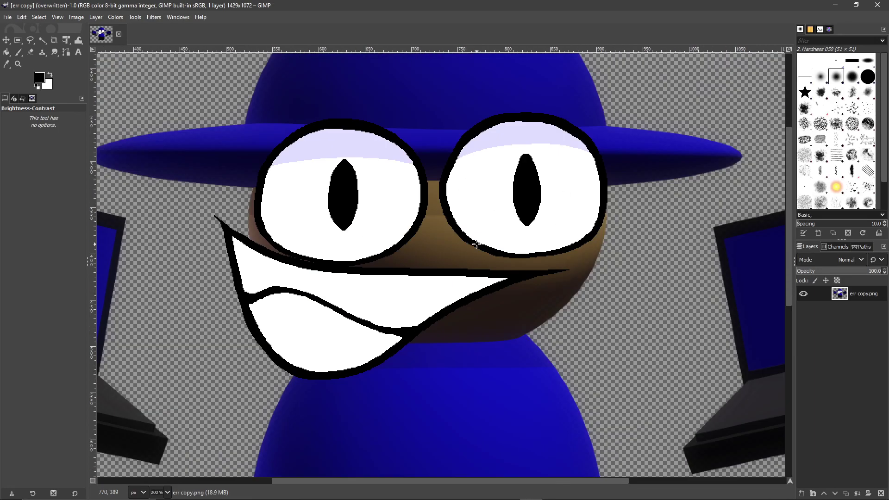
scroll(449, 230, "up", 4)
scroll(451, 237, "down", 4)
scroll(458, 250, "up", 4)
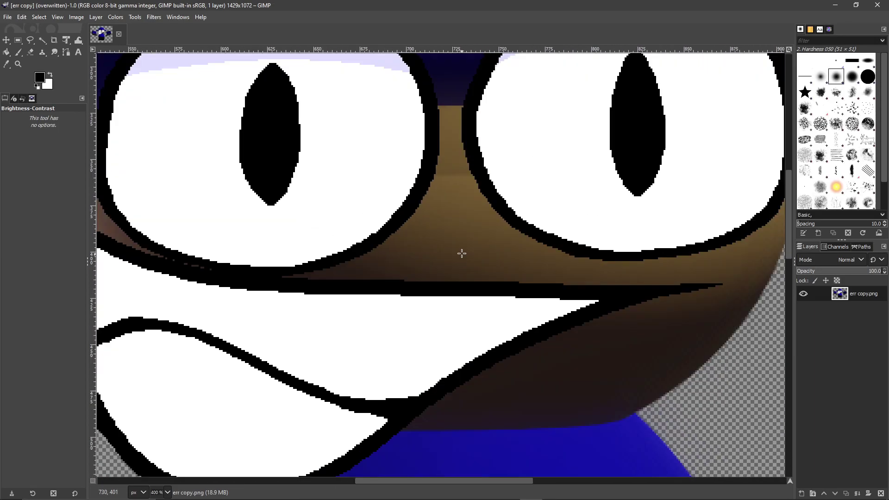
scroll(456, 253, "up", 2)
scroll(452, 260, "down", 4)
scroll(452, 259, "up", 4)
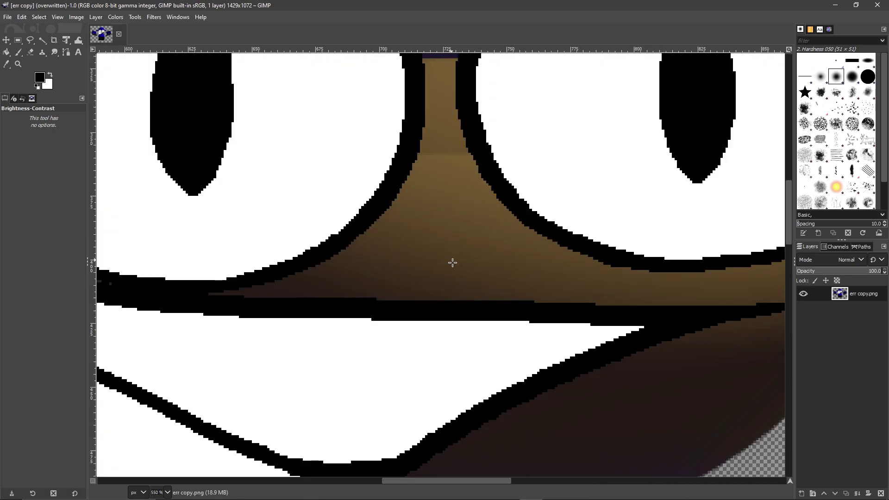
scroll(452, 259, "down", 3)
scroll(452, 264, "up", 2)
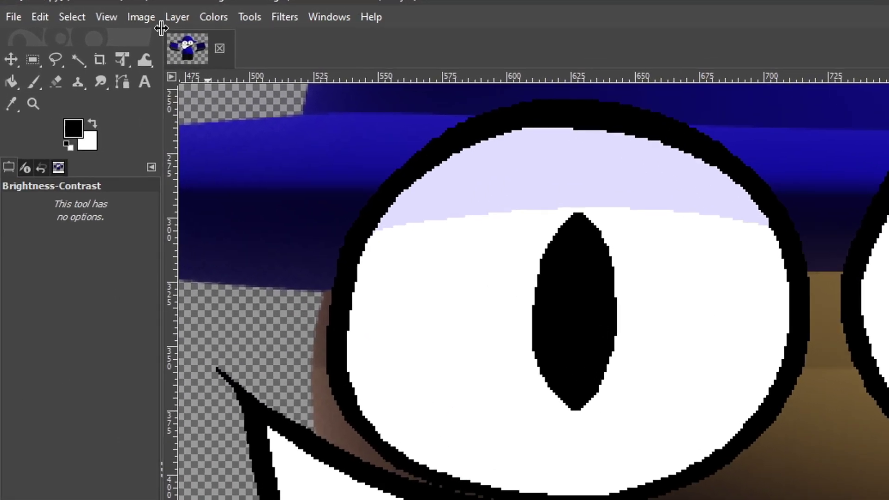
left_click(81, 20)
mouse_move(282, 138)
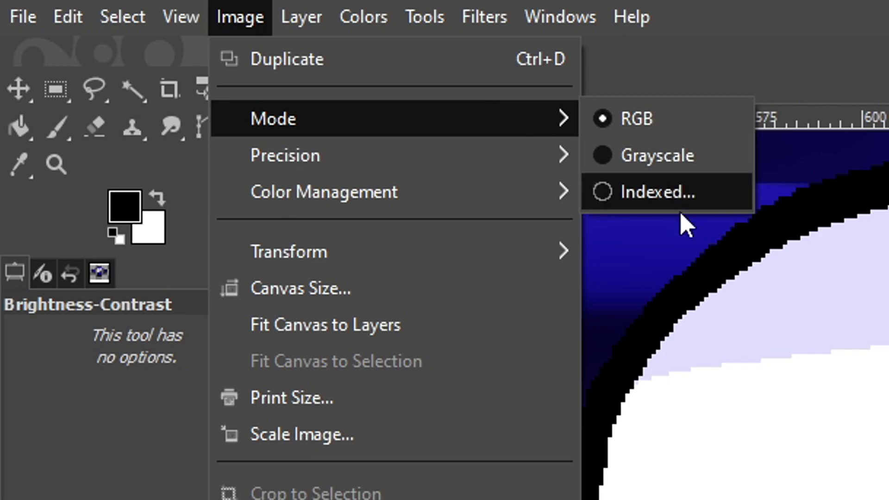
Open the Indexed Color Conversion dialog and lower the maximum colour count by one.
left_click(676, 198)
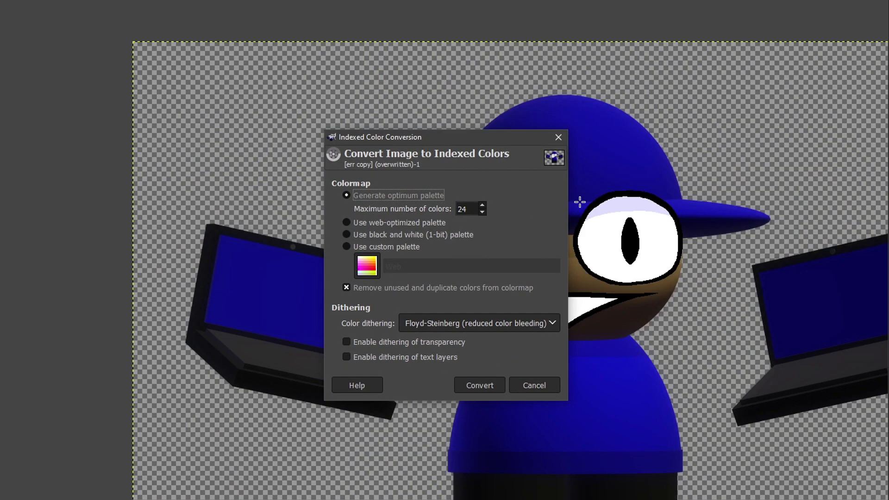
scroll(264, 172, "down", 2)
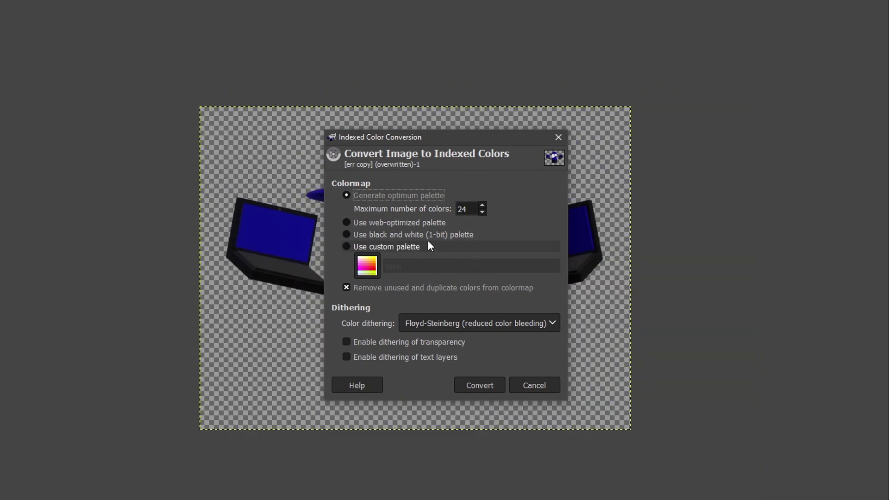
scroll(300, 252, "up", 1)
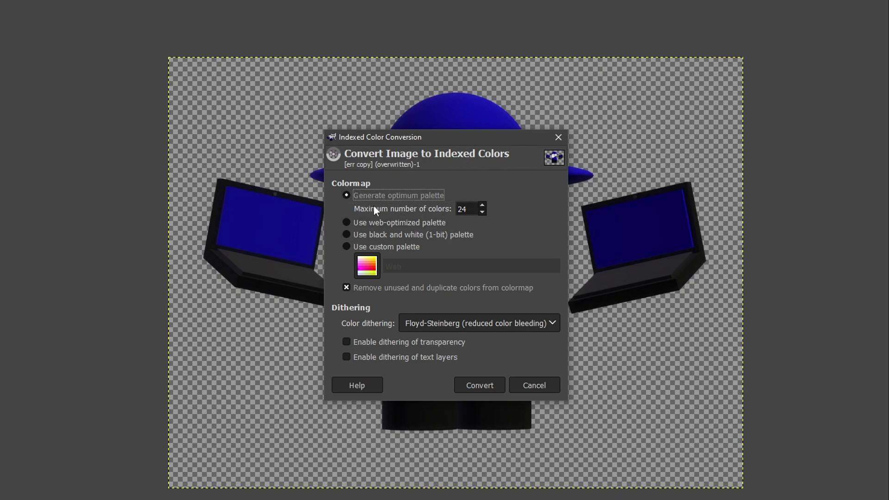
left_click(482, 213)
left_click_drag(491, 139, 740, 161)
Preview 4, 5 and 9 colours, then settle on a maximum of 24 colours.
left_click(733, 234)
left_click(732, 234)
left_click(732, 234)
left_click(732, 234)
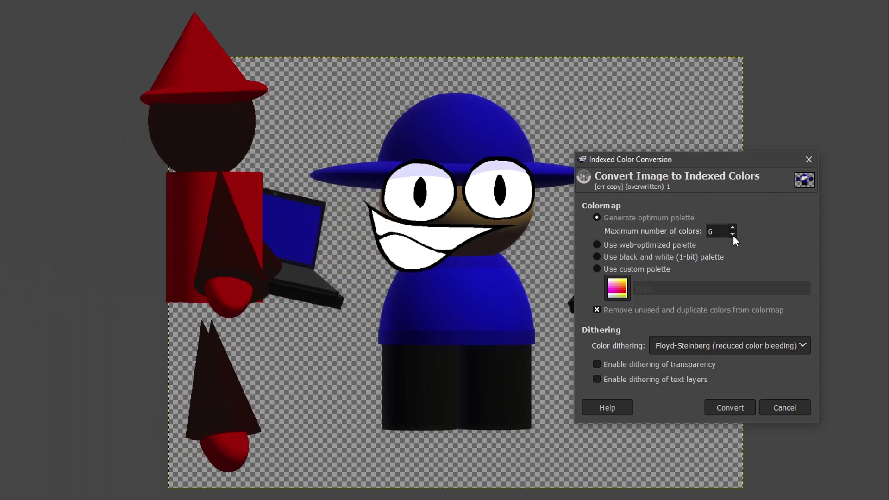
left_click_drag(699, 160, 482, 127)
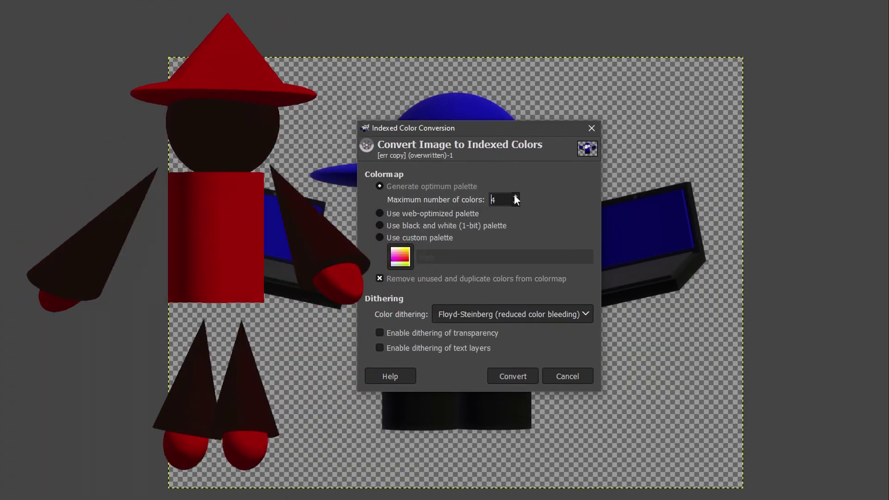
left_click(515, 196)
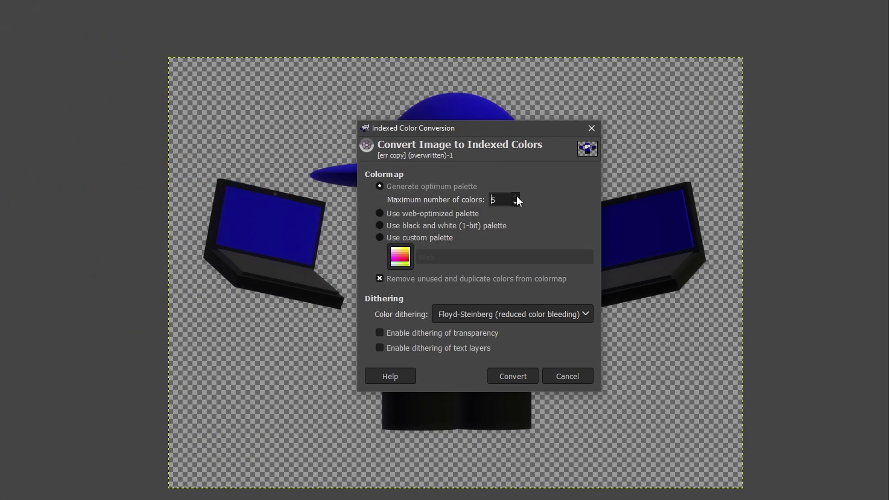
left_click(515, 196)
left_click_drag(503, 129, 656, 161)
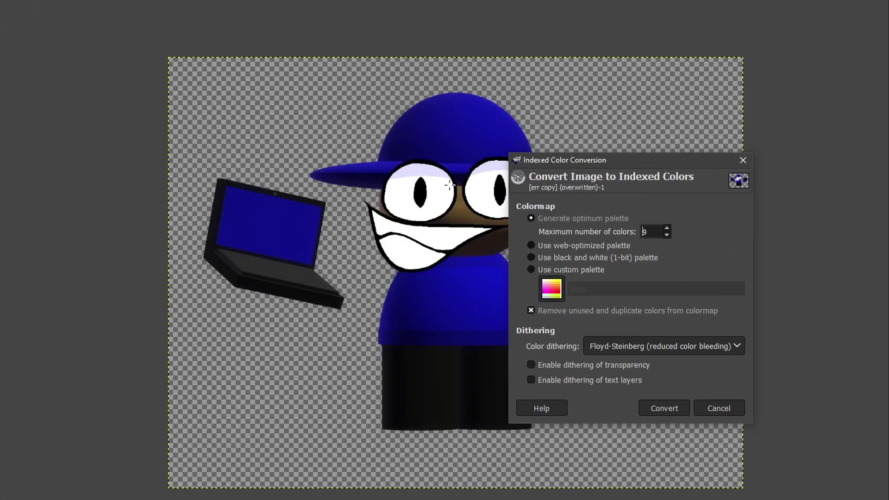
left_click(667, 227)
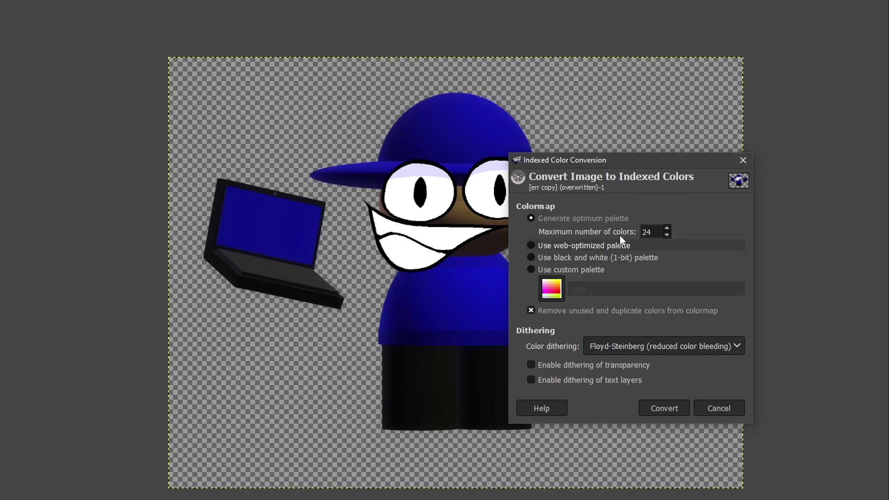
Raise the maximum colour count from 24 to 32, nudging the dialog slightly aside.
scroll(465, 265, "up", 2)
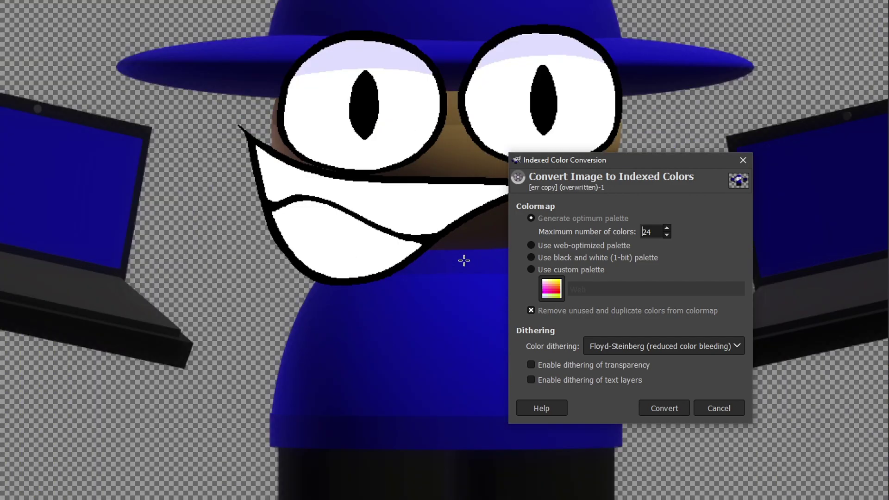
scroll(462, 260, "down", 1)
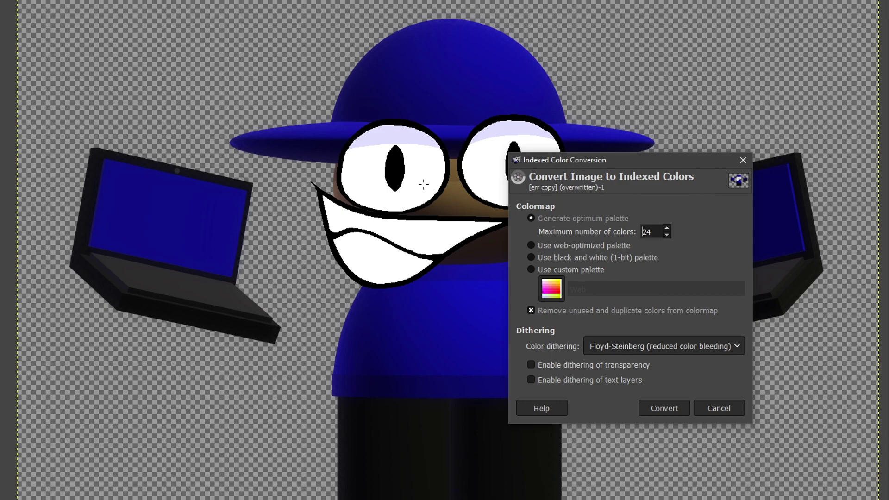
left_click_drag(613, 169, 628, 181)
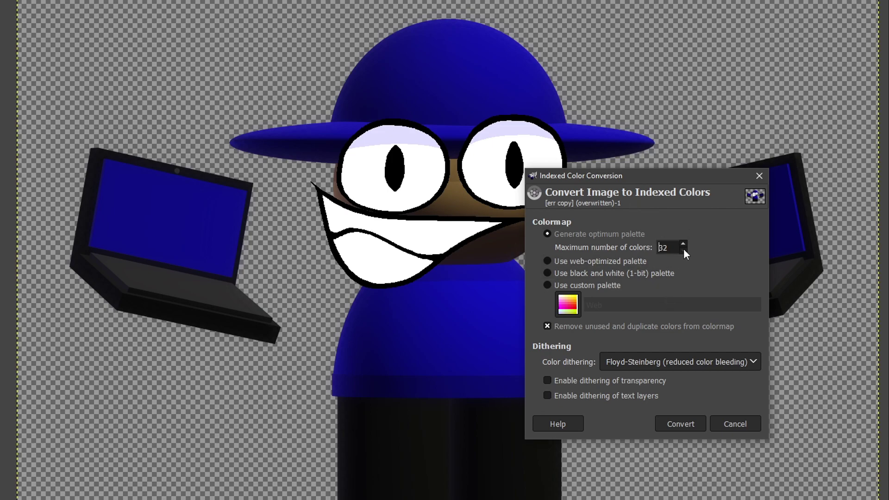
Set the maximum back to 24 colours and choose Floyd-Steinberg (normal) dithering.
left_click(683, 250)
left_click(683, 251)
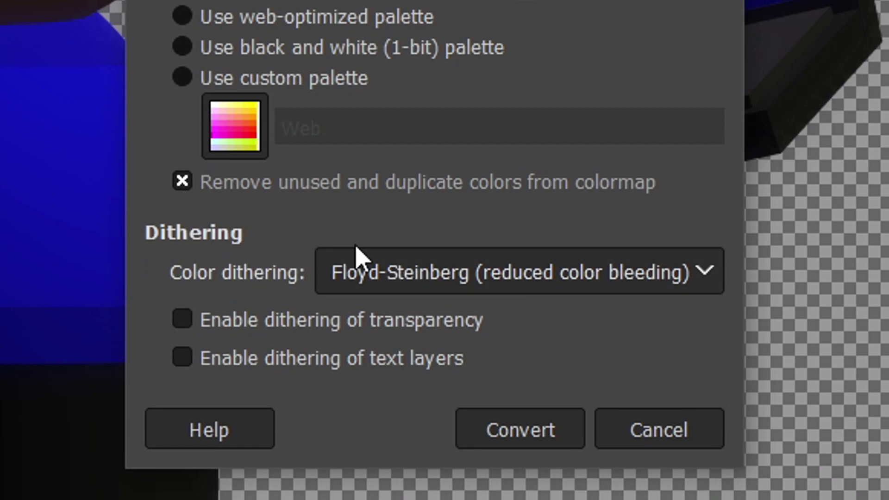
left_click(354, 283)
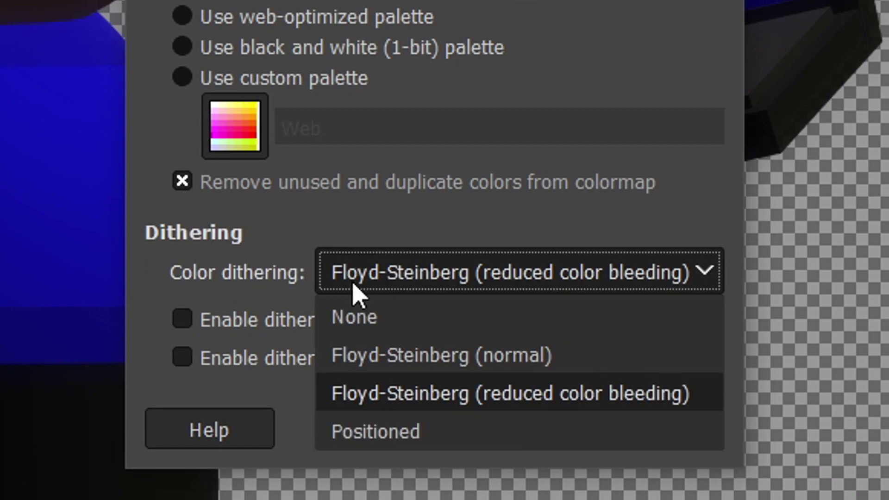
left_click(401, 403)
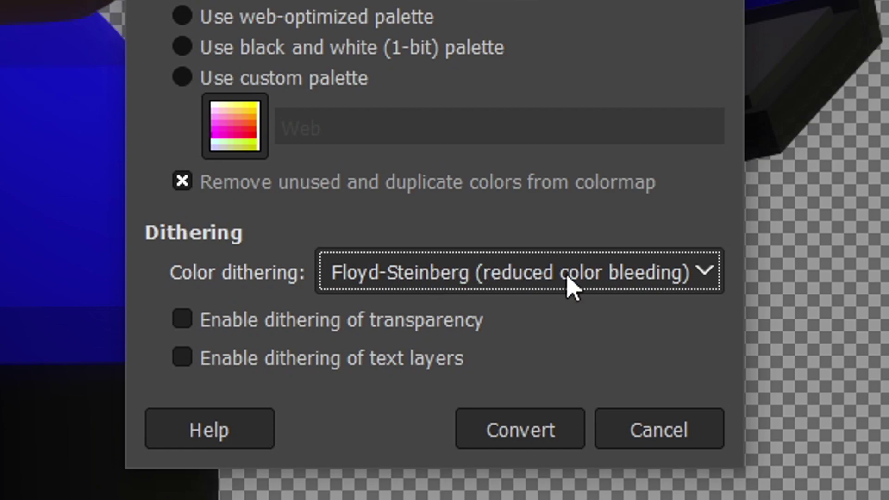
left_click(597, 277)
left_click(521, 355)
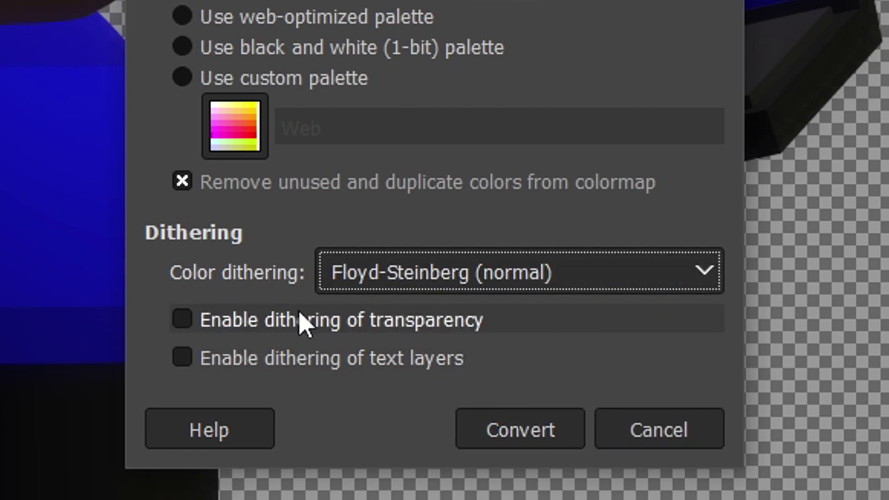
Convert the image to indexed colour and zoom in to inspect the dither speckles.
left_click(498, 430)
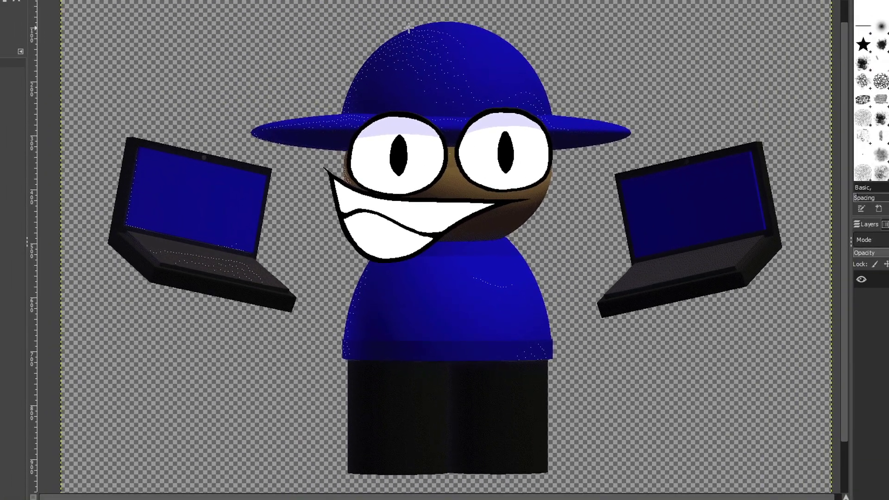
scroll(412, 59, "up", 5)
scroll(413, 59, "up", 1)
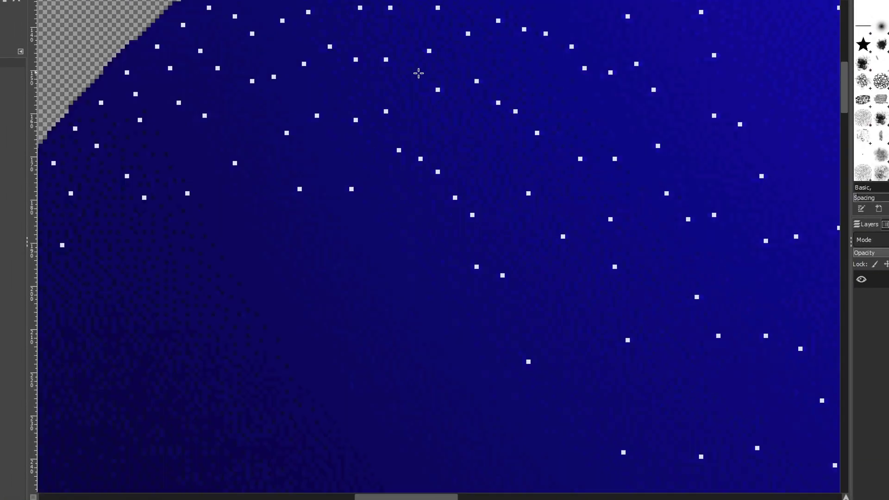
scroll(415, 72, "down", 5)
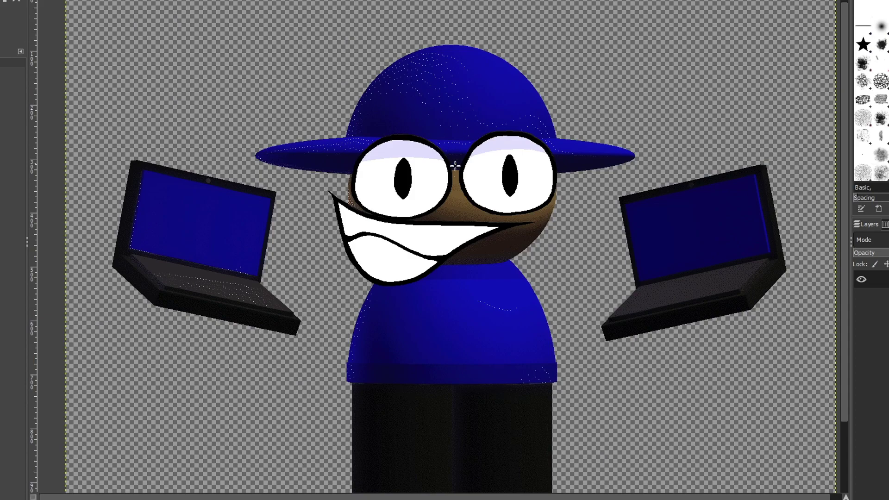
scroll(452, 224, "up", 1)
scroll(450, 220, "down", 1)
scroll(440, 278, "up", 1)
scroll(433, 294, "down", 1)
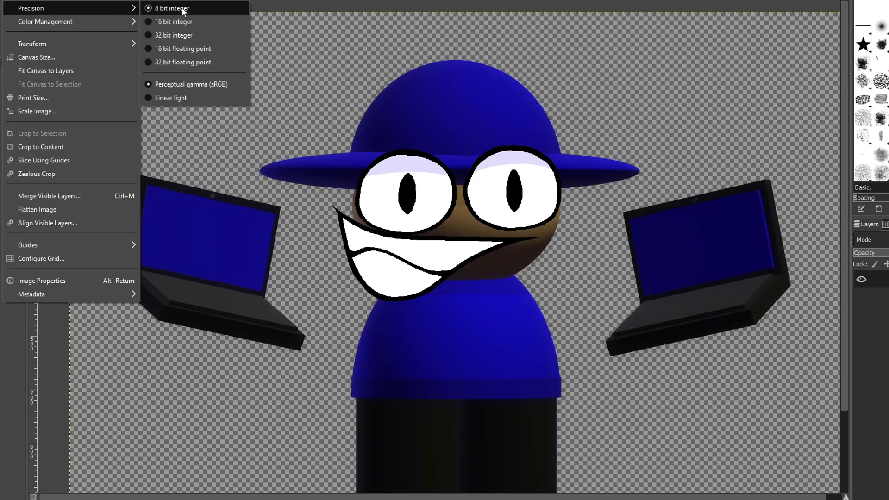
Reconvert to indexed colour using Floyd-Steinberg (reduced color bleeding) dithering.
left_click(176, 20)
left_click(472, 290)
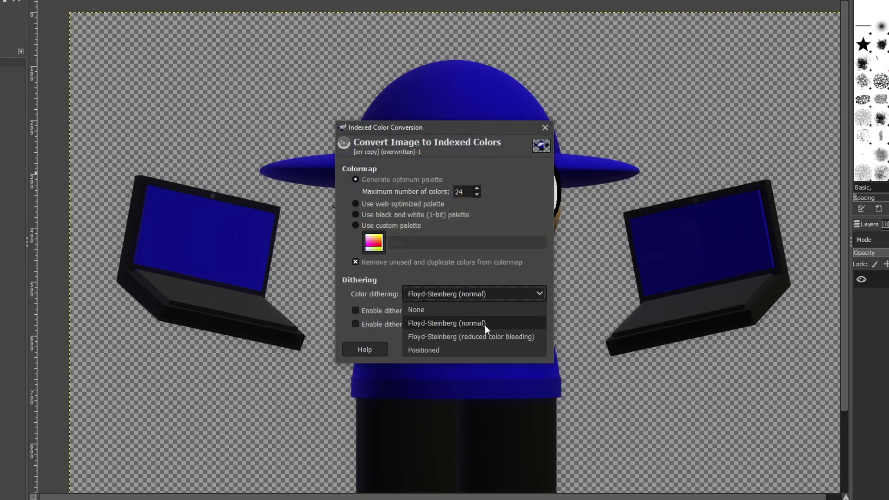
left_click(490, 339)
left_click_drag(405, 129, 632, 110)
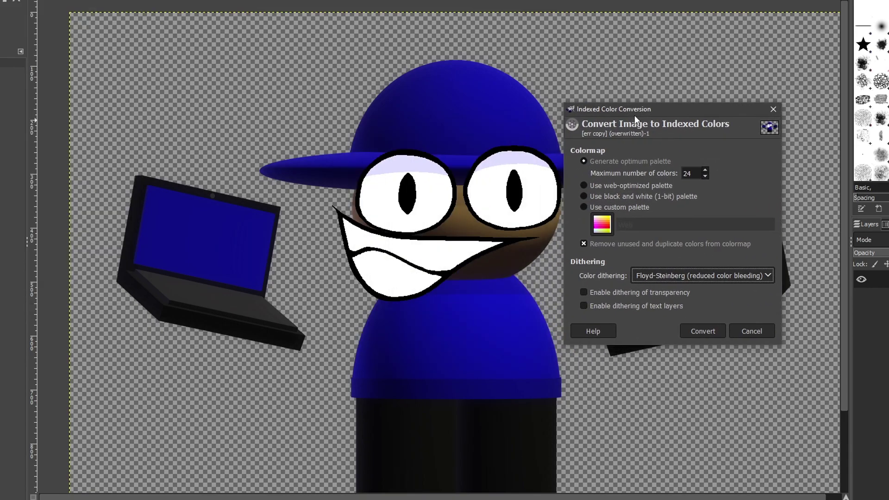
left_click(702, 331)
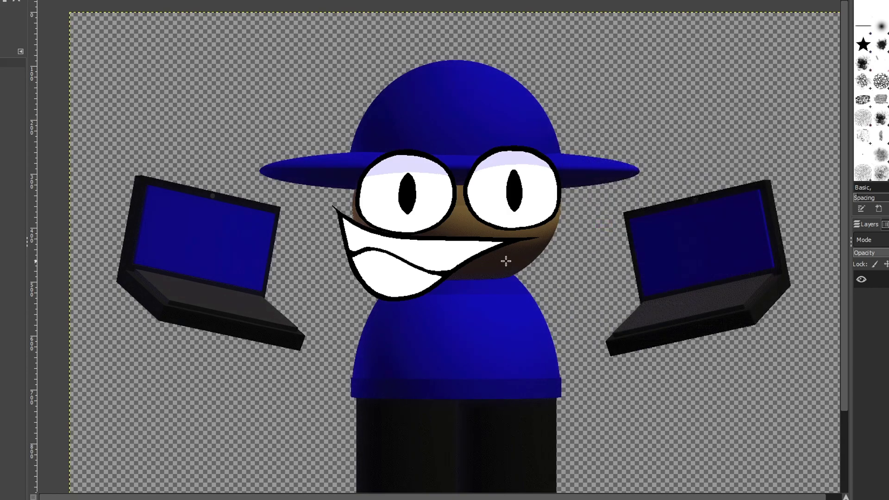
Zoom in and out to inspect the reduced-bleeding dither result.
scroll(508, 258, "up", 3)
scroll(503, 183, "down", 3)
scroll(438, 250, "up", 2)
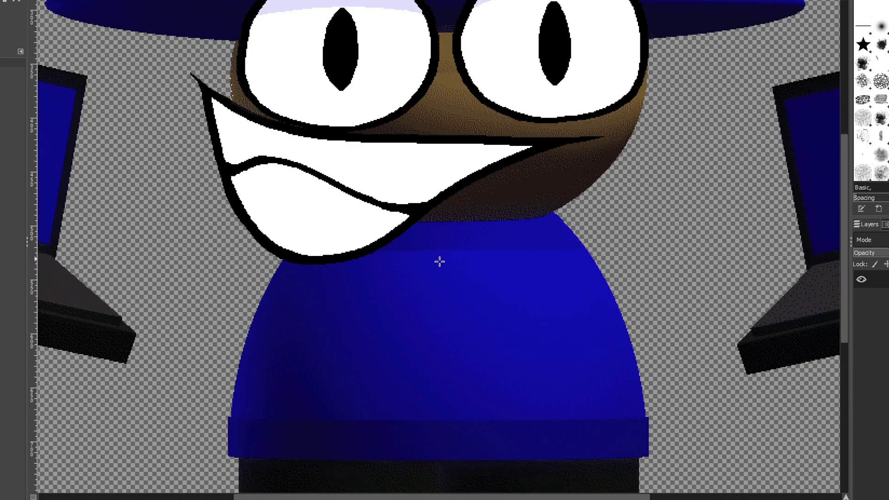
scroll(439, 277, "down", 1)
scroll(441, 299, "up", 4)
scroll(465, 199, "down", 4)
scroll(407, 159, "up", 3)
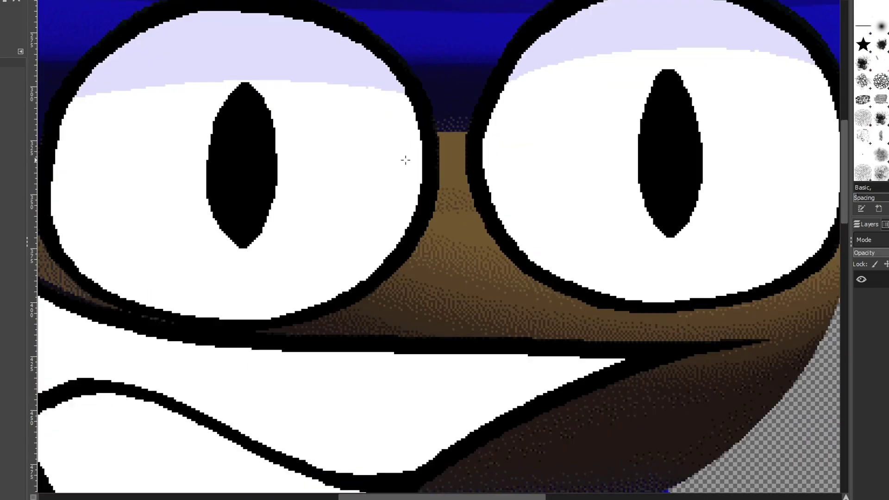
scroll(440, 148, "down", 3)
scroll(458, 145, "down", 1)
scroll(458, 145, "up", 2)
scroll(449, 143, "down", 2)
scroll(662, 244, "up", 2)
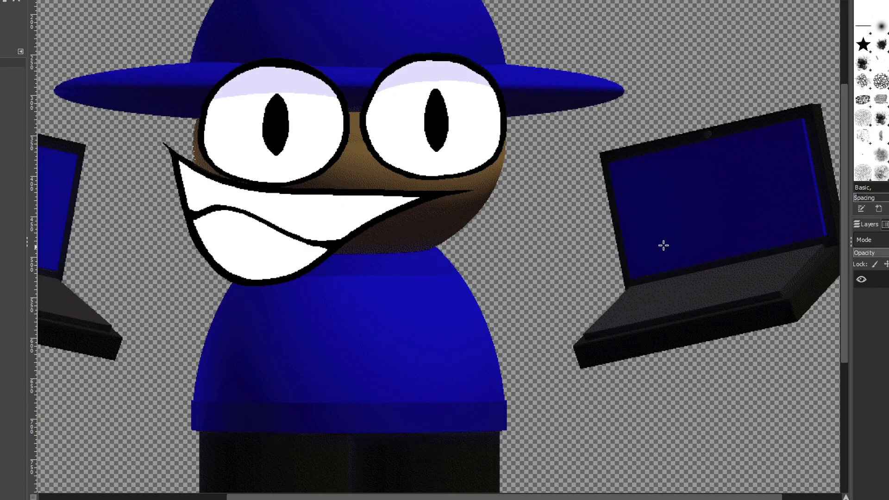
scroll(662, 248, "down", 2)
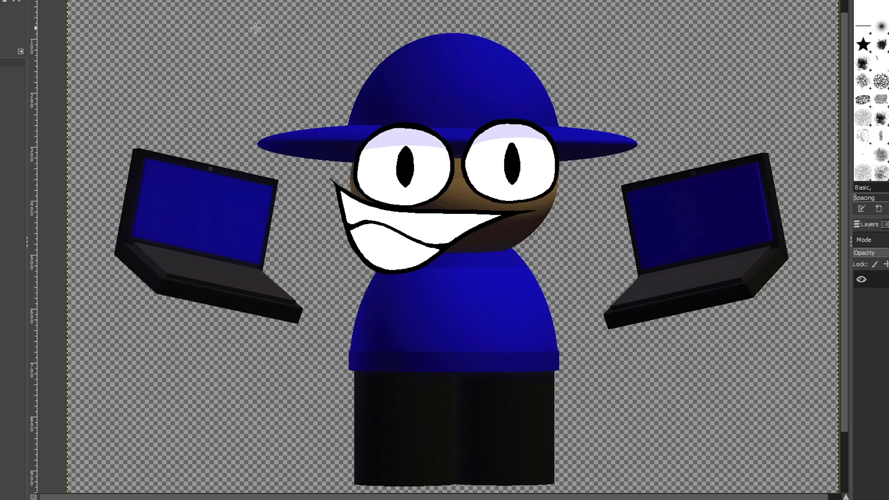
Switch the image mode back to RGB.
left_click(62, 0)
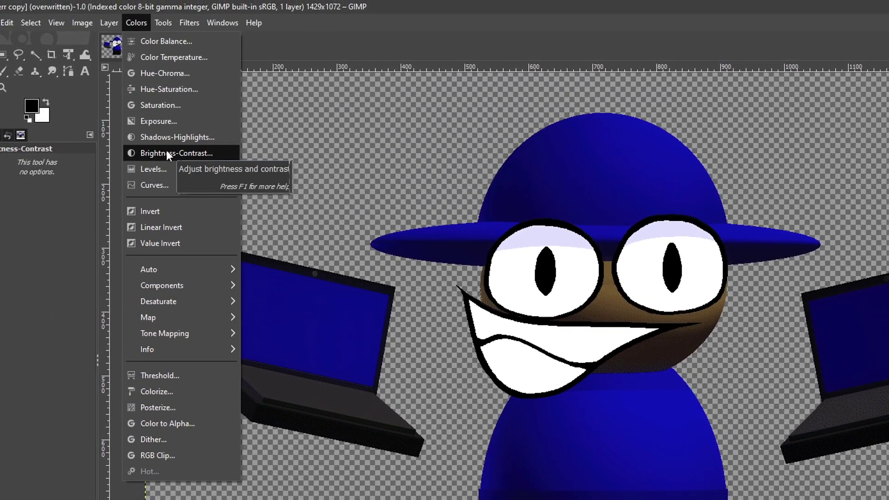
left_click(81, 21)
left_click(80, 21)
mouse_move(96, 65)
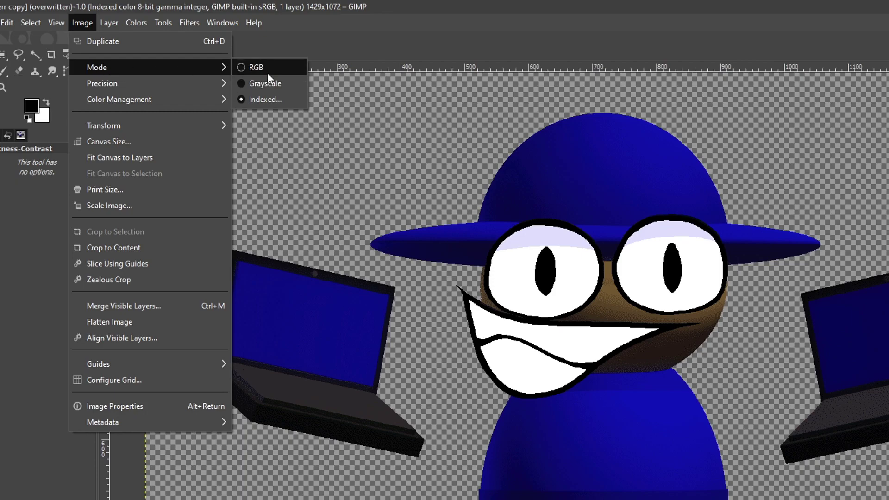
left_click(256, 67)
Raise the brightness slightly with Brightness-Contrast and apply it.
left_click(110, 23)
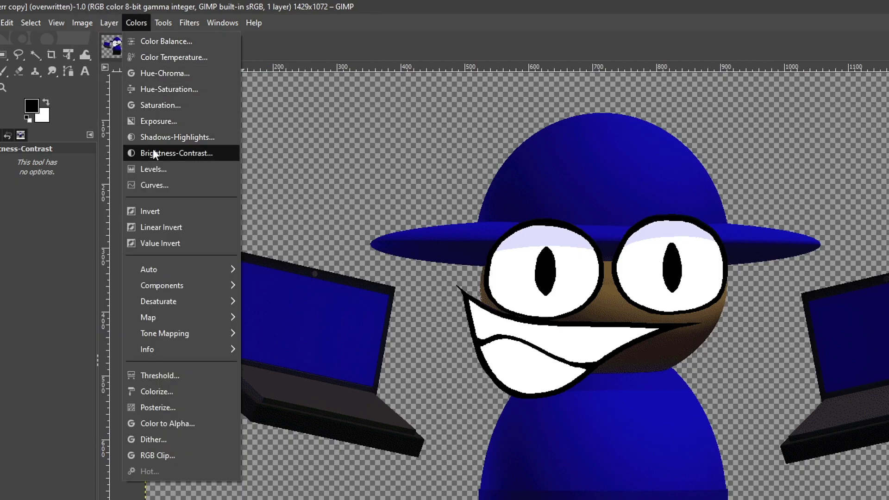
left_click(155, 152)
left_click_drag(136, 152, 141, 150)
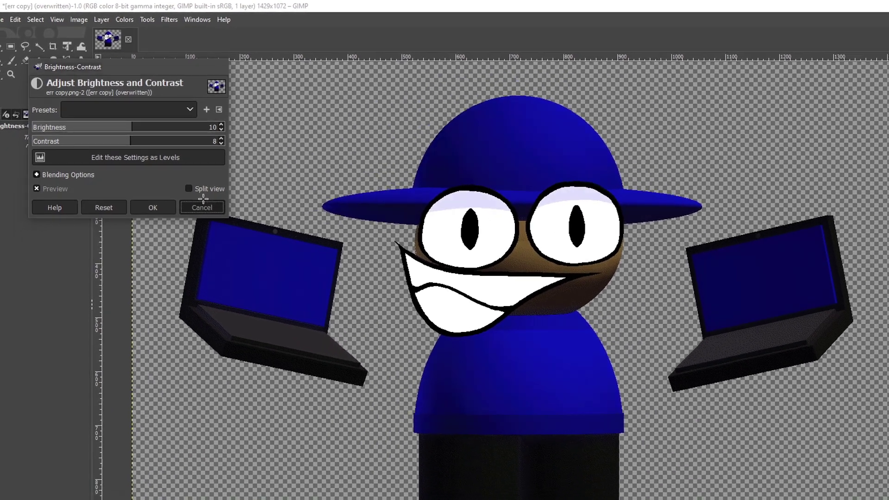
left_click(170, 245)
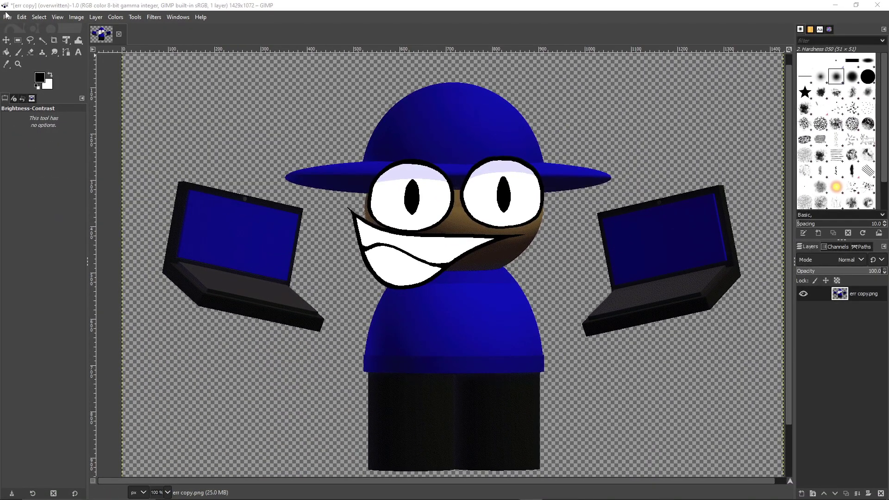
Overwrite the exported err copy.png and switch over to Photoshop.
left_click(5, 14)
left_click(75, 163)
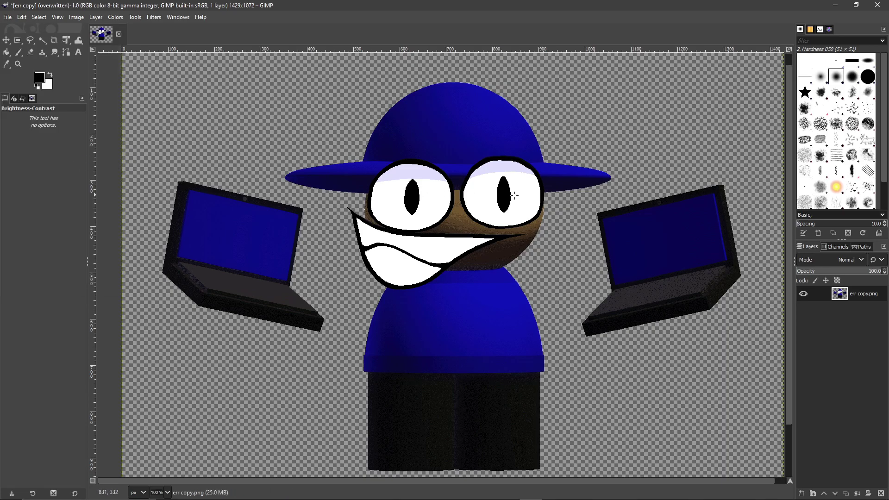
key("alt+Tab")
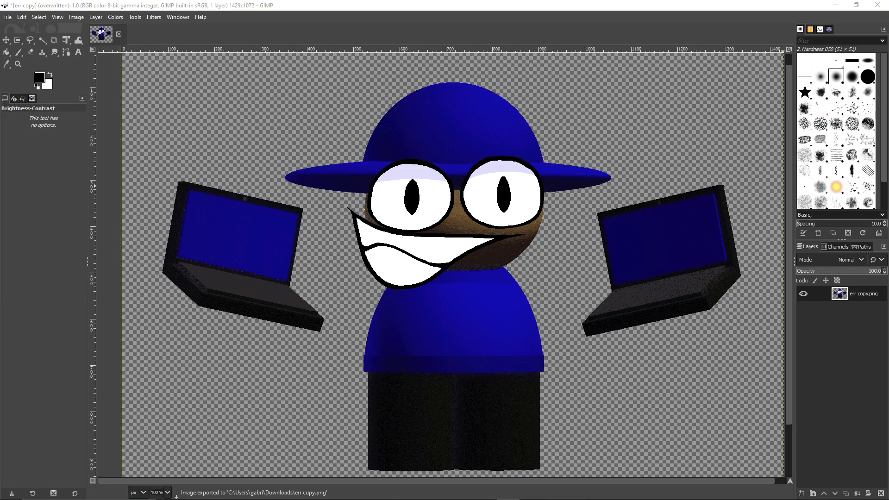
Maximize Photoshop, open err copy.png from Downloads, and view it at 100%.
double_click(482, 93)
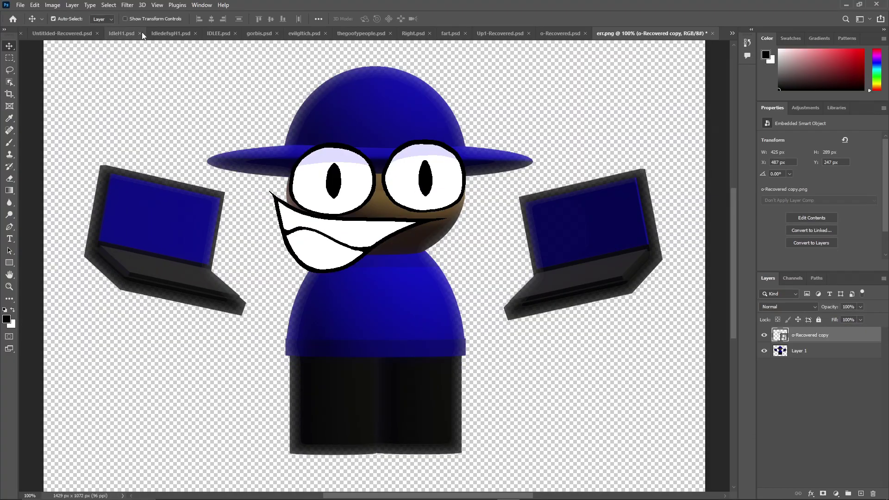
left_click(20, 5)
left_click(28, 23)
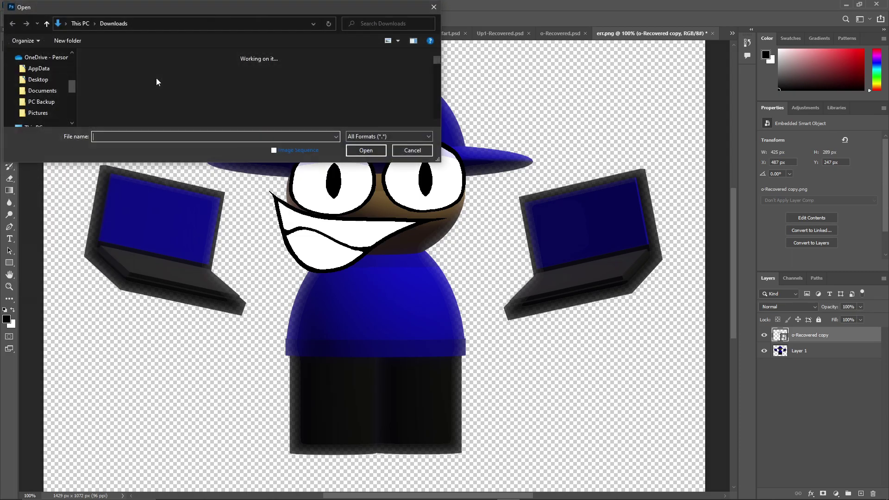
double_click(124, 89)
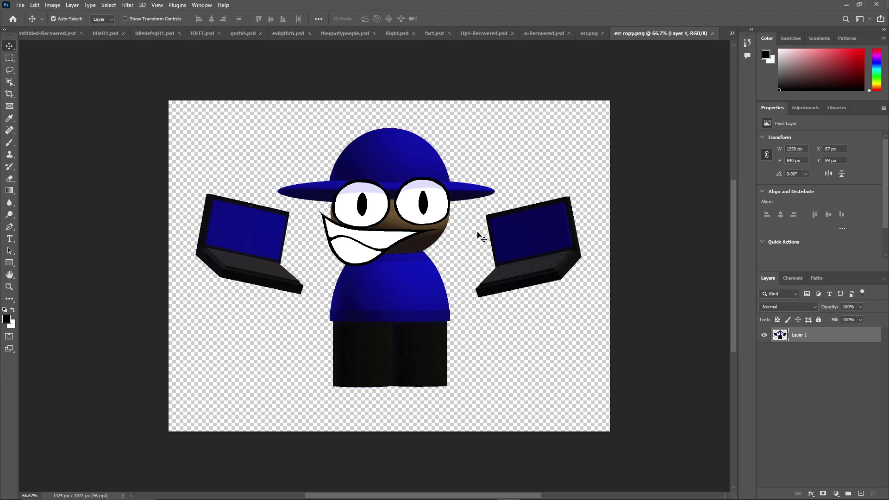
key("ctrl+plus")
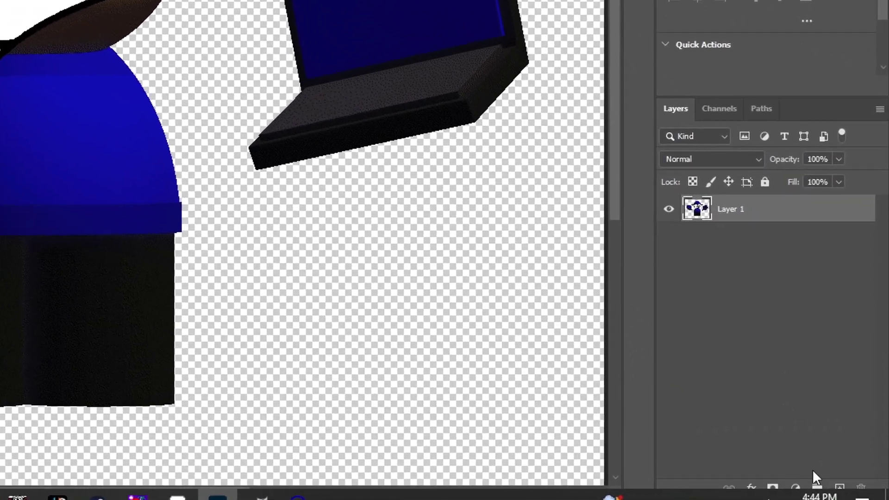
Add a Brightness/Contrast layer, try various slider values, and finish at brightness 24, contrast 9.
left_click(836, 493)
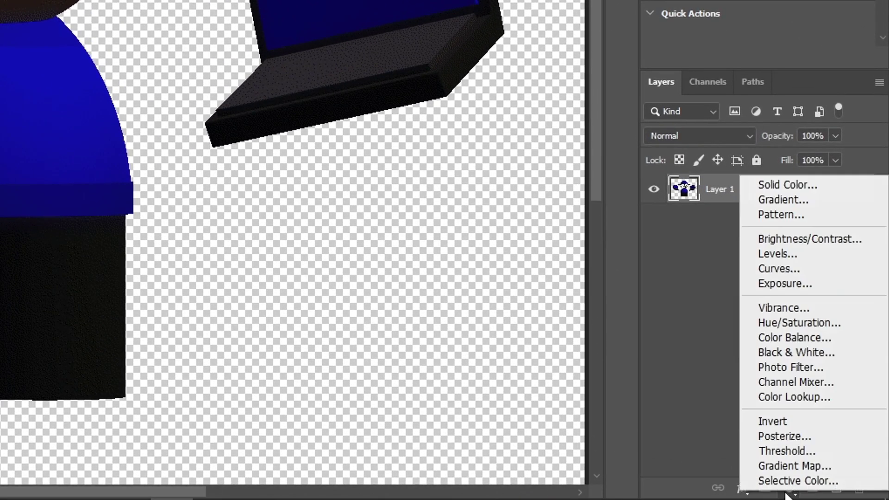
left_click(803, 240)
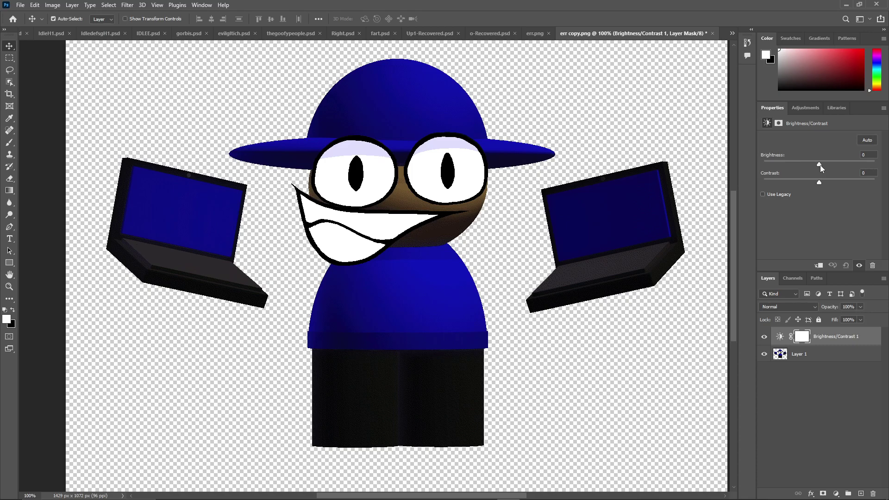
left_click_drag(818, 165, 818, 183)
left_click_drag(819, 183, 880, 163)
left_click(787, 193)
mouse_move(829, 182)
left_mouse_down()
mouse_move(877, 183)
mouse_move(774, 183)
left_mouse_up()
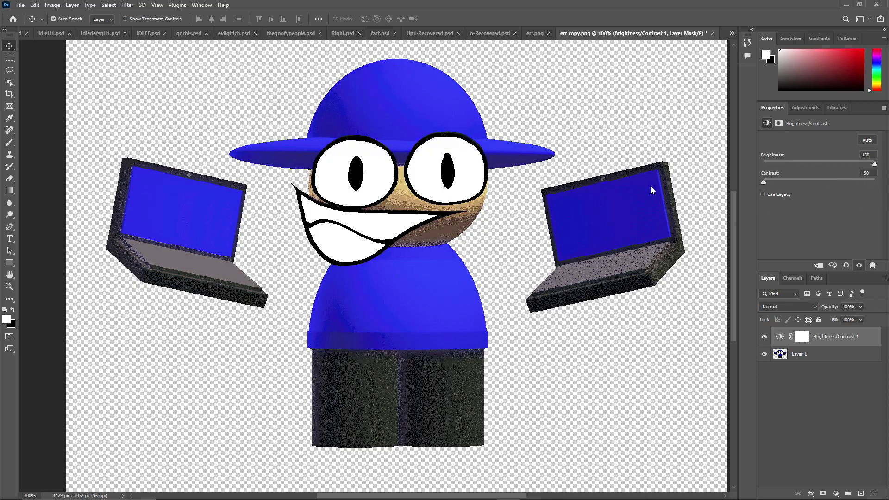
left_click_drag(874, 164, 602, 151)
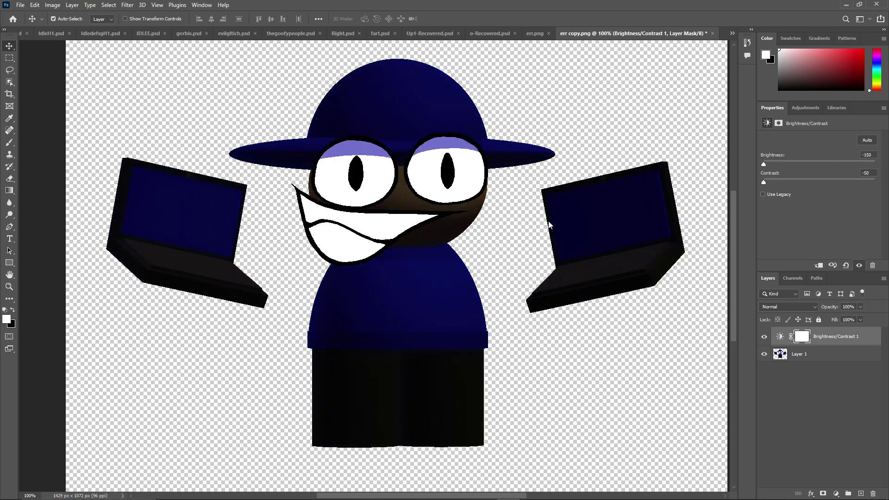
left_click_drag(764, 164, 820, 206)
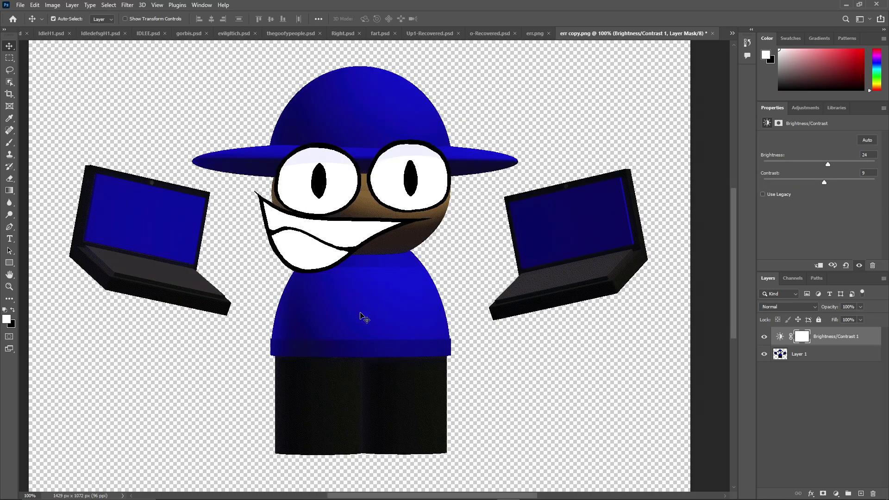